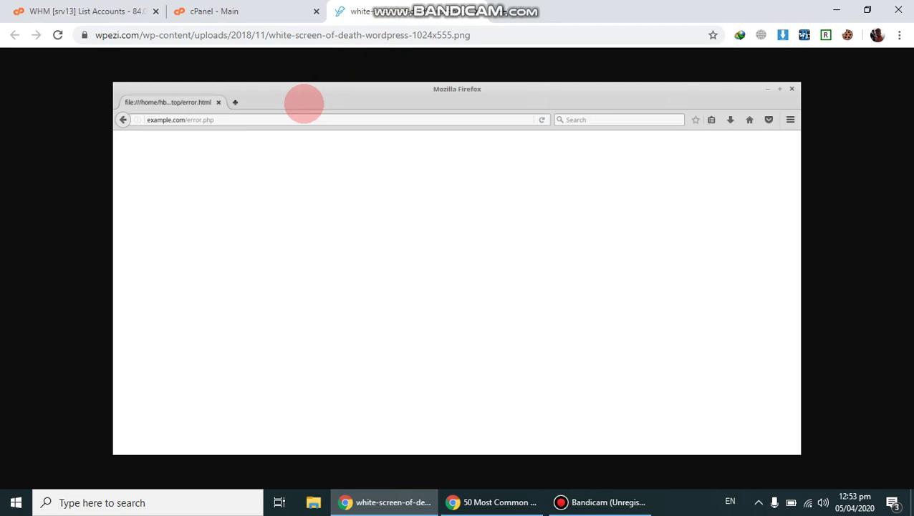
Step: Open File Manager from the cPanel main page and go to the wp-content folder inside public_html
click(222, 11)
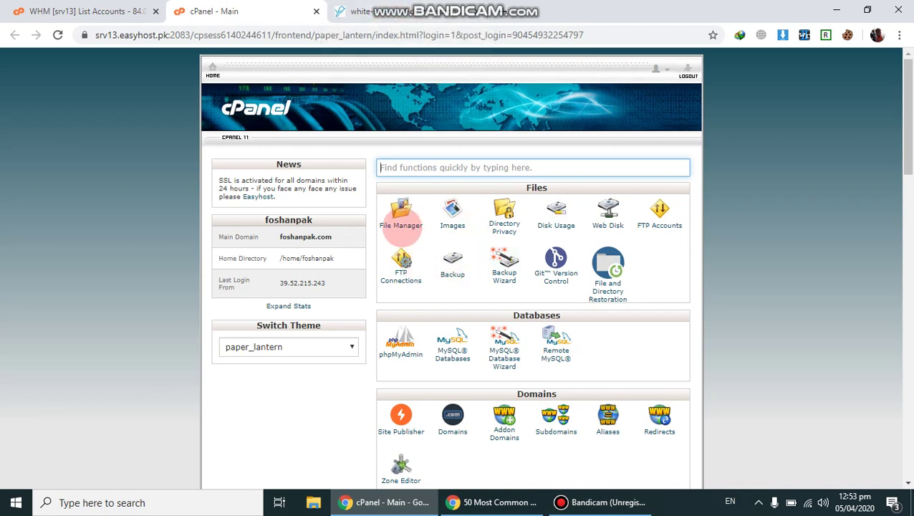
click(400, 208)
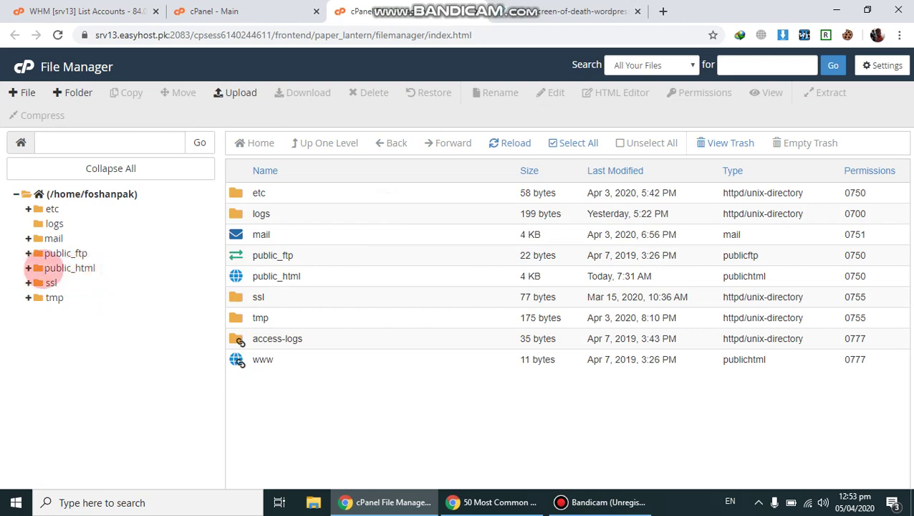
click(40, 268)
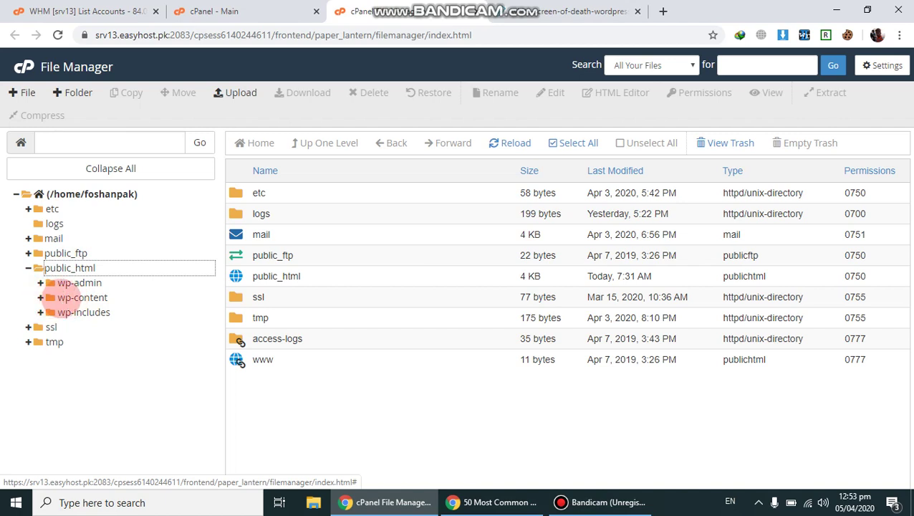
click(51, 297)
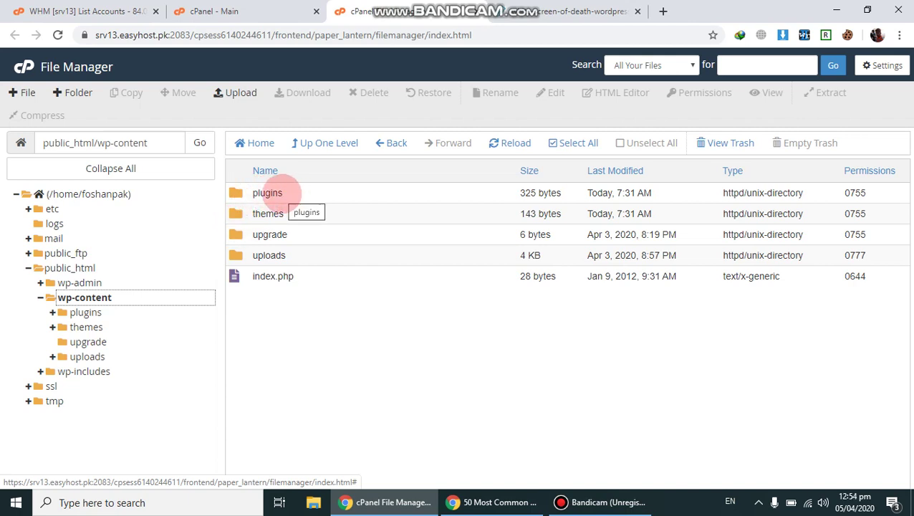
Step: Rename the plugins folder in wp-content to plugins1
click(271, 192)
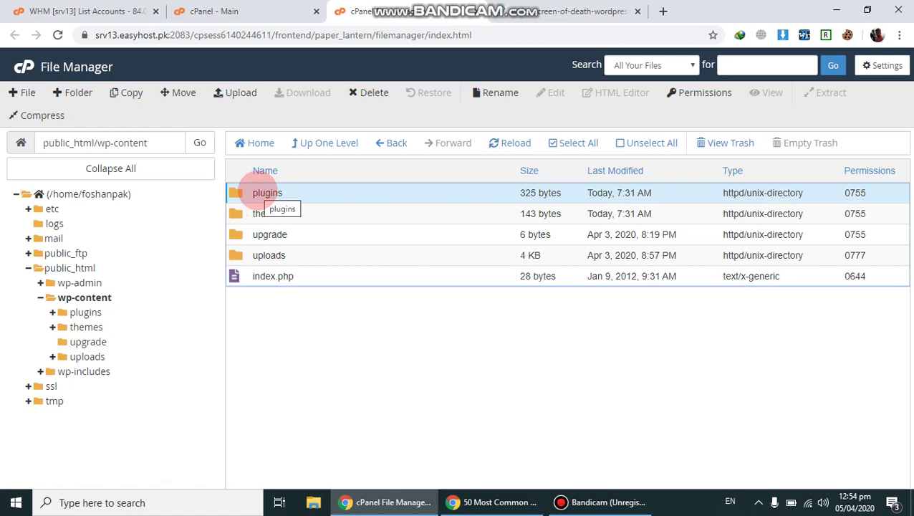
right_click(259, 191)
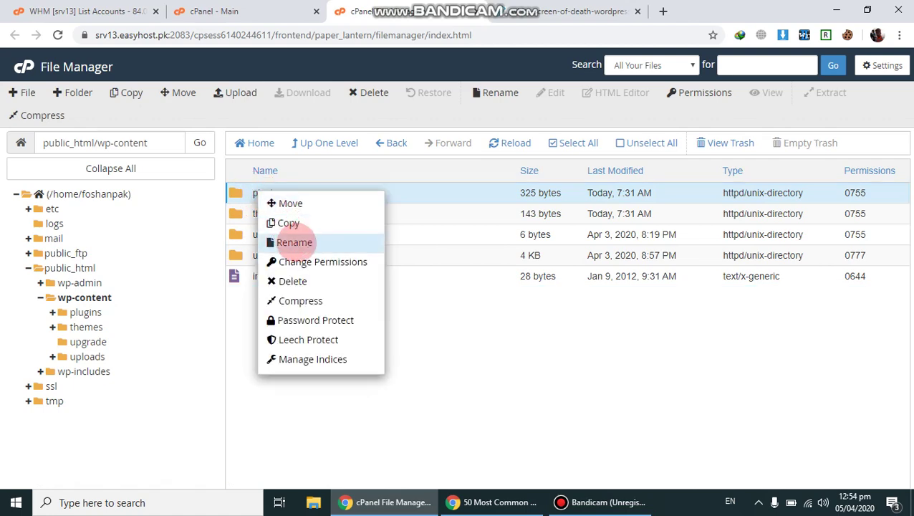
click(294, 242)
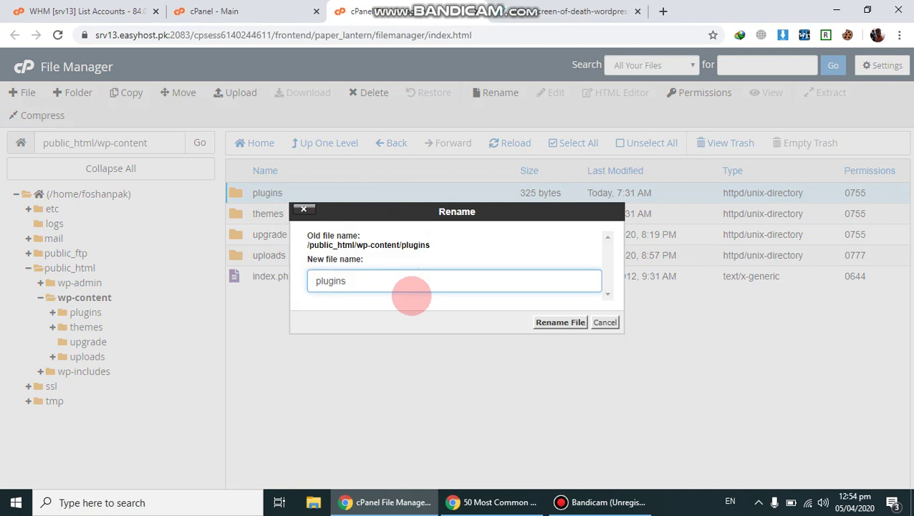
text(1)
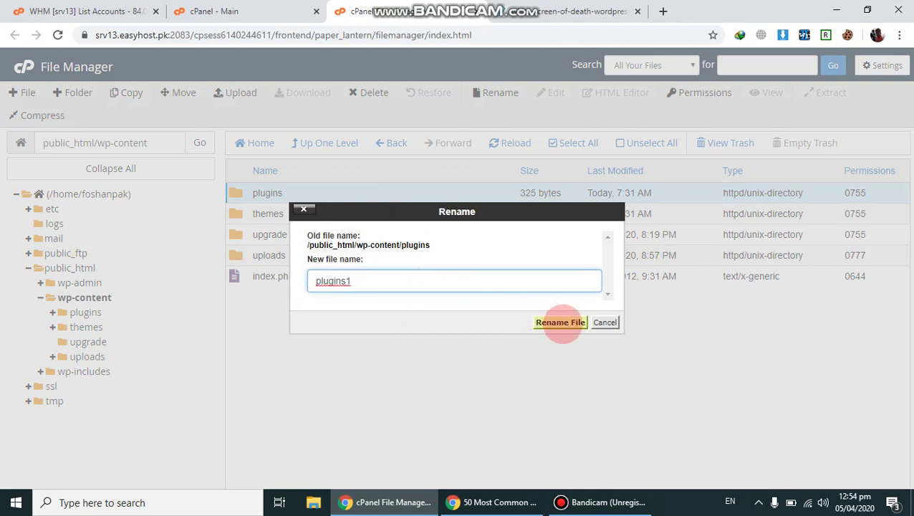
click(562, 322)
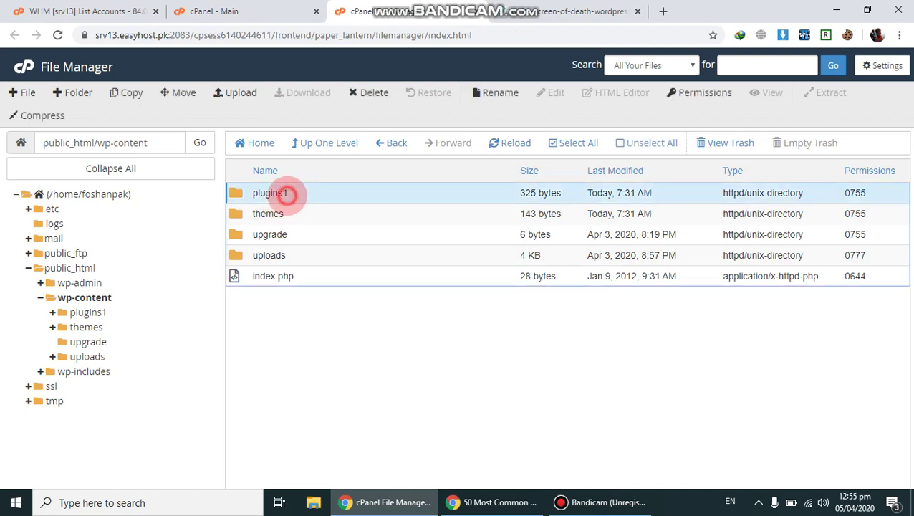
Step: Rename the plugins1 folder back to plugins
click(286, 193)
right_click(286, 194)
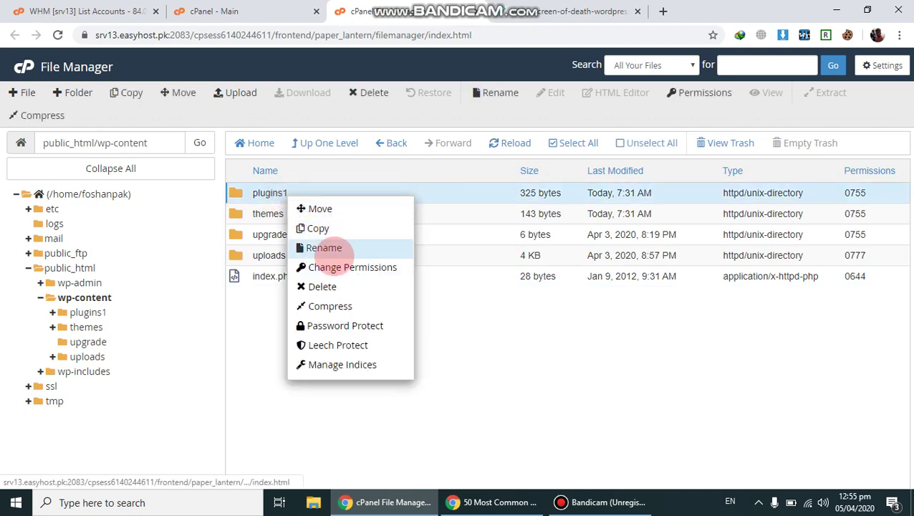
click(325, 248)
double_click(387, 279)
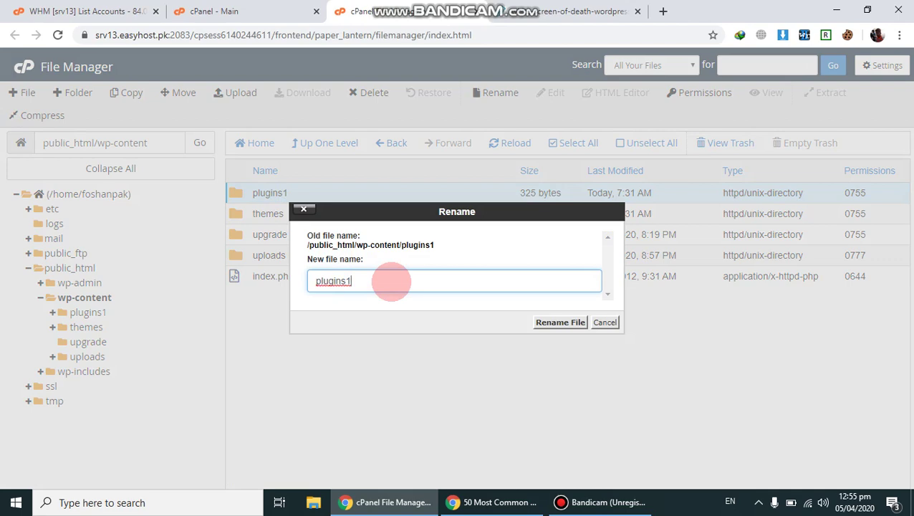
text(plugins)
click(556, 322)
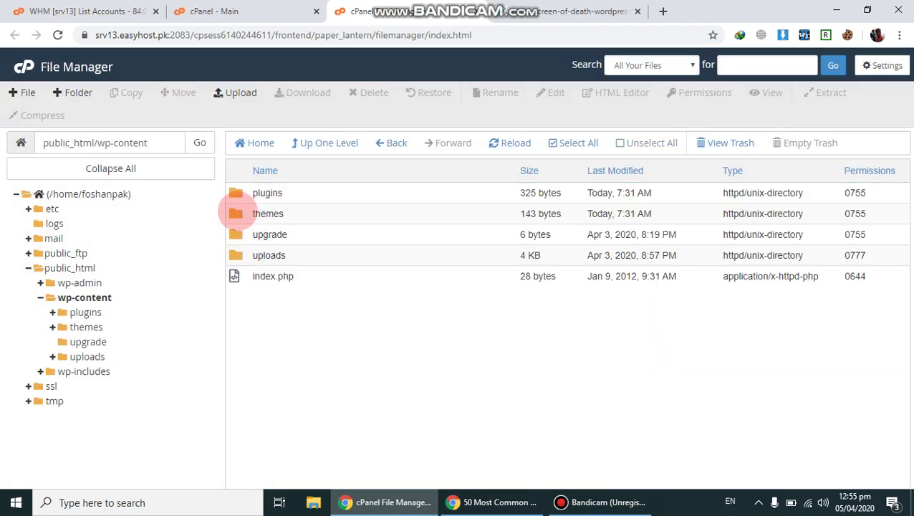
Step: Open the themes folder in wp-content and look over the electro theme and the default WordPress theme folders
click(237, 211)
right_click(237, 211)
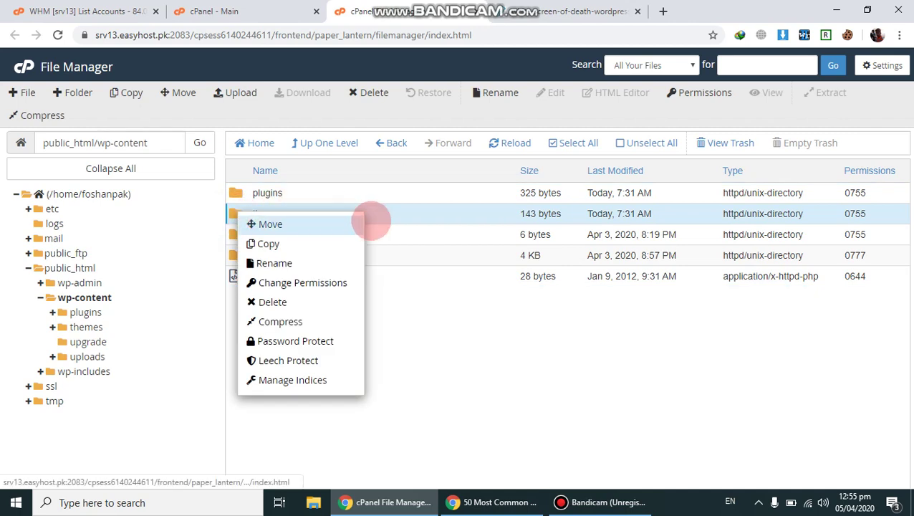
click(397, 217)
click(400, 217)
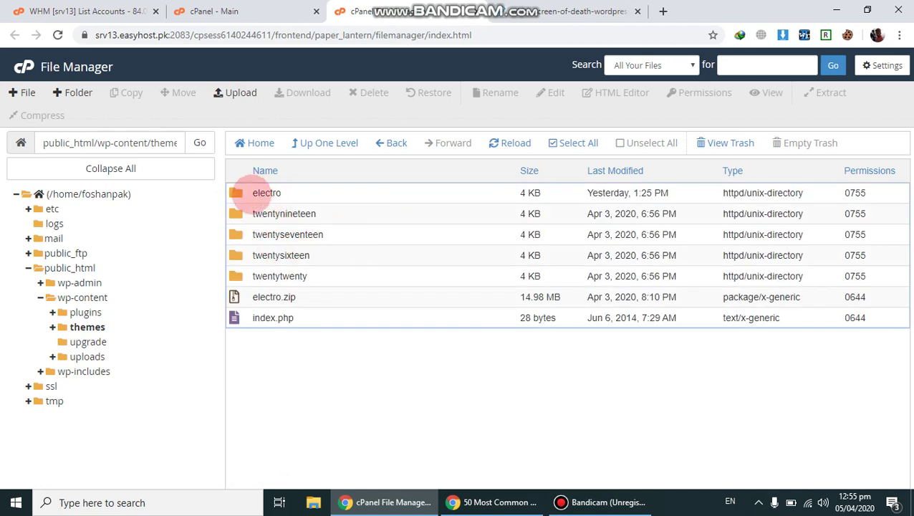
click(252, 193)
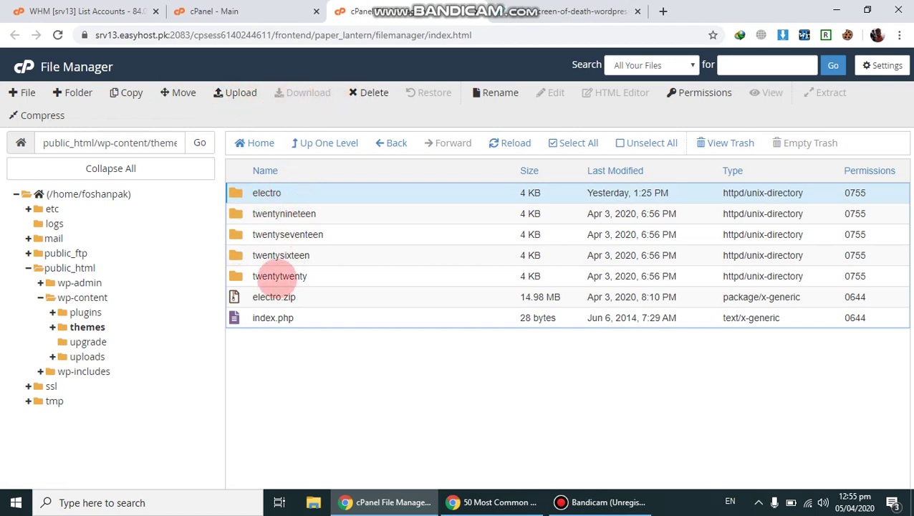
click(278, 275)
click(283, 256)
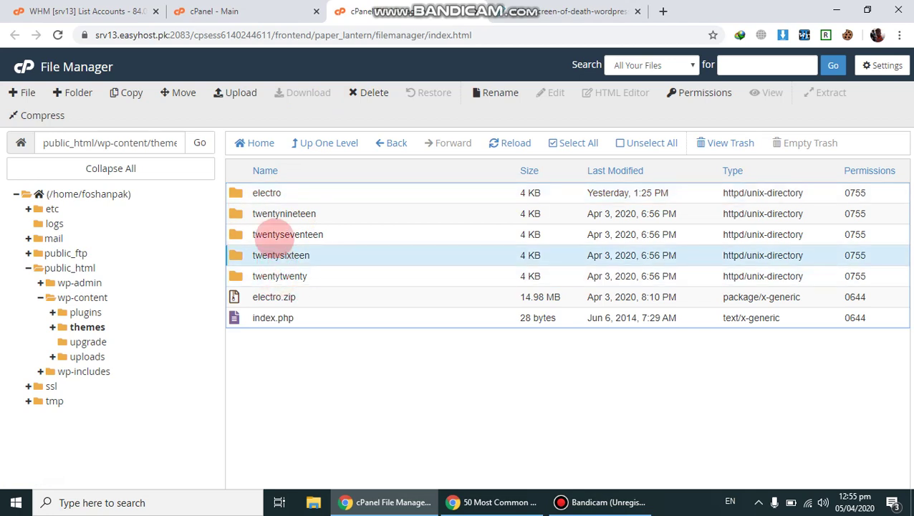
click(281, 235)
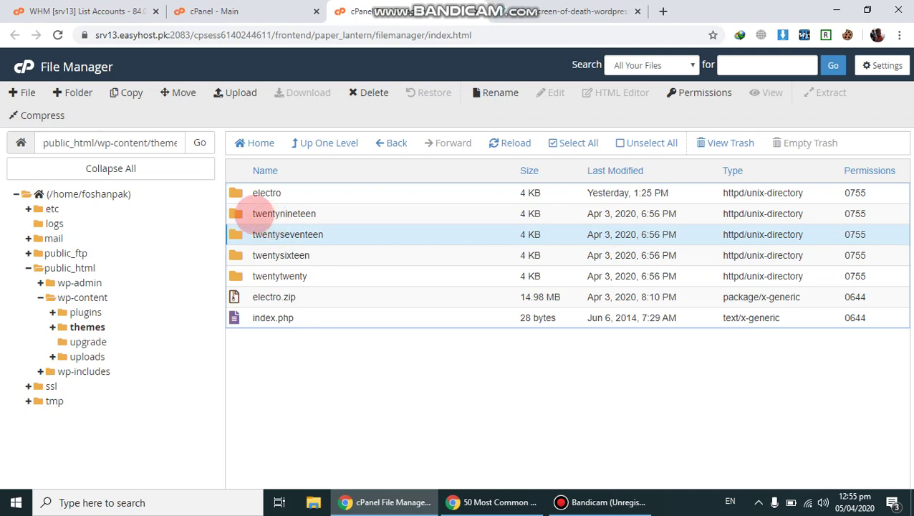
Step: Return to the cPanel main page and open the MultiPHP INI Editor from the Software section
click(23, 64)
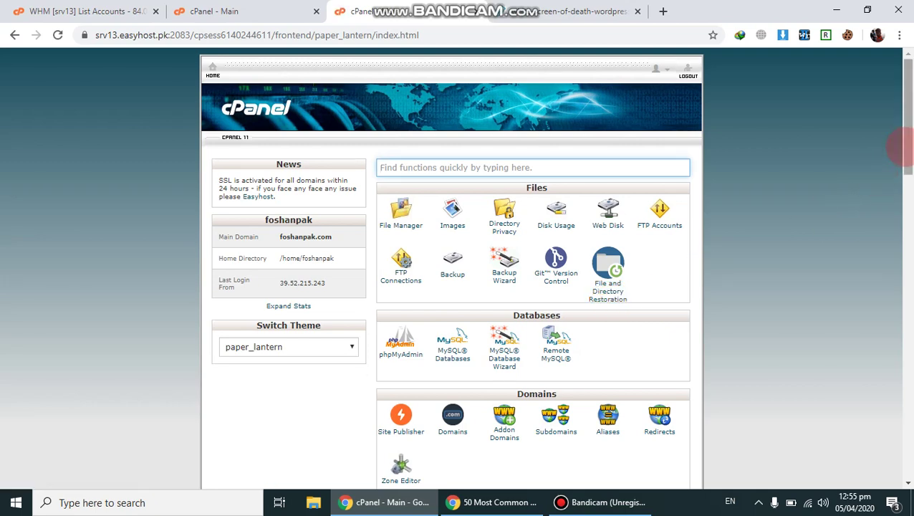
drag(899, 145, 890, 211)
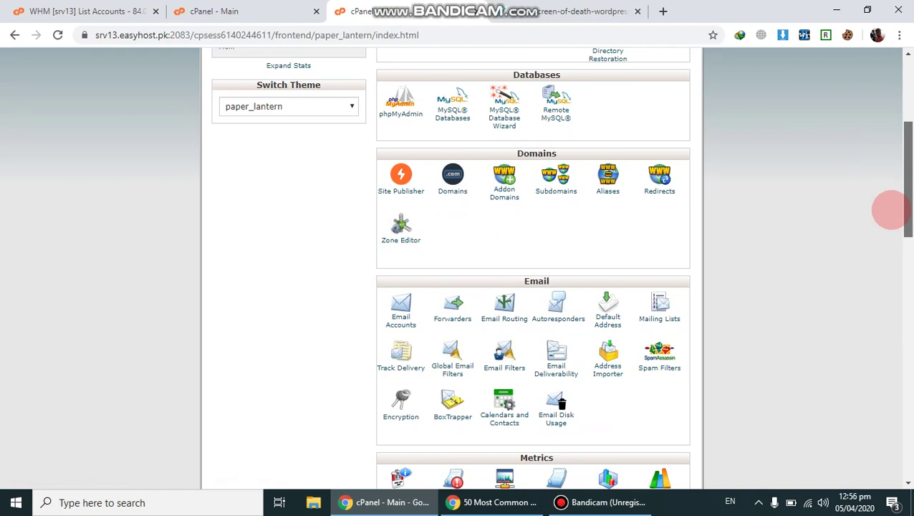
drag(891, 210, 866, 331)
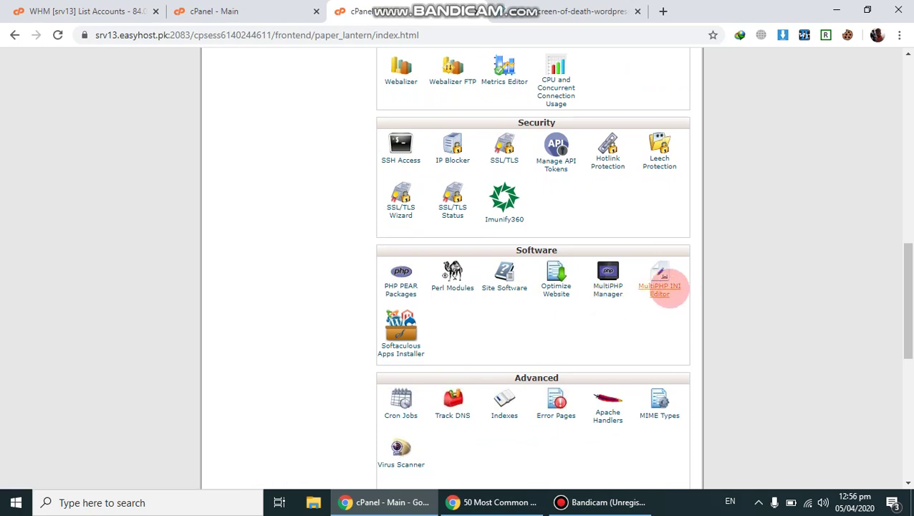
click(668, 286)
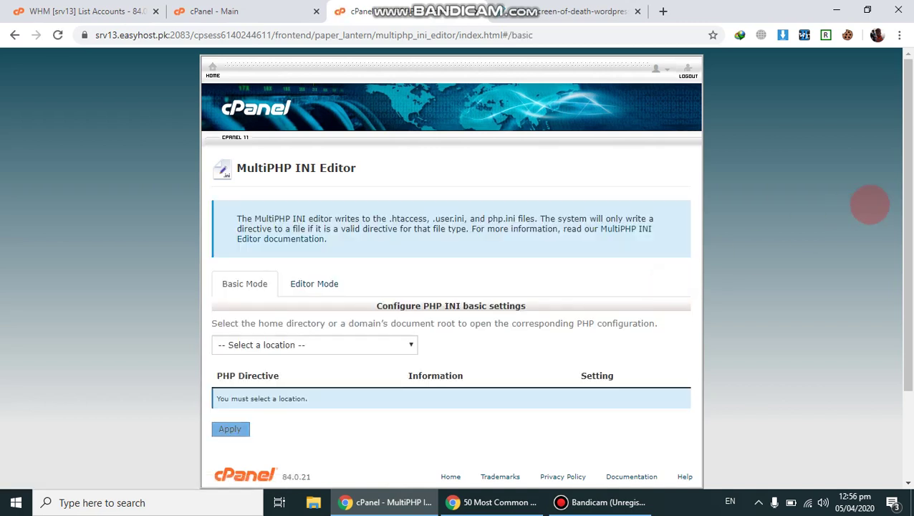
Step: Load the basic PHP INI settings for the foshanpak.com location
right_click(906, 180)
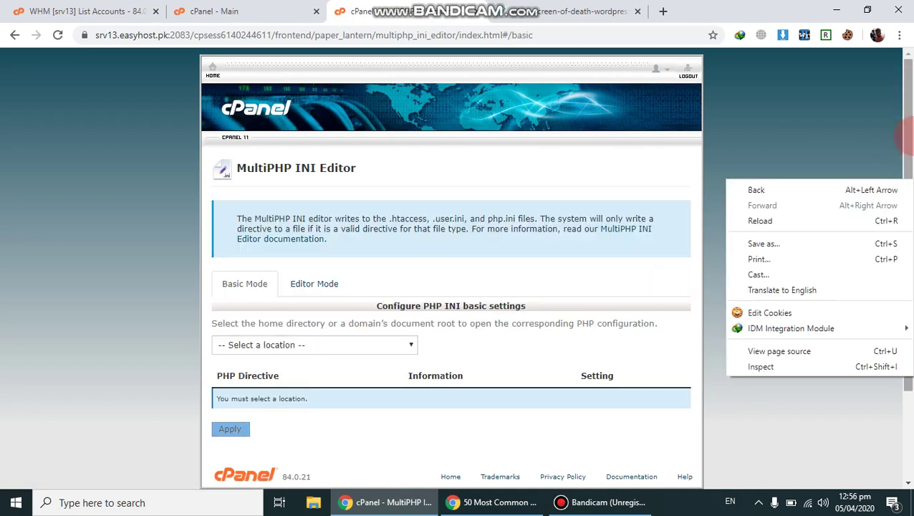
click(904, 136)
drag(904, 132, 906, 232)
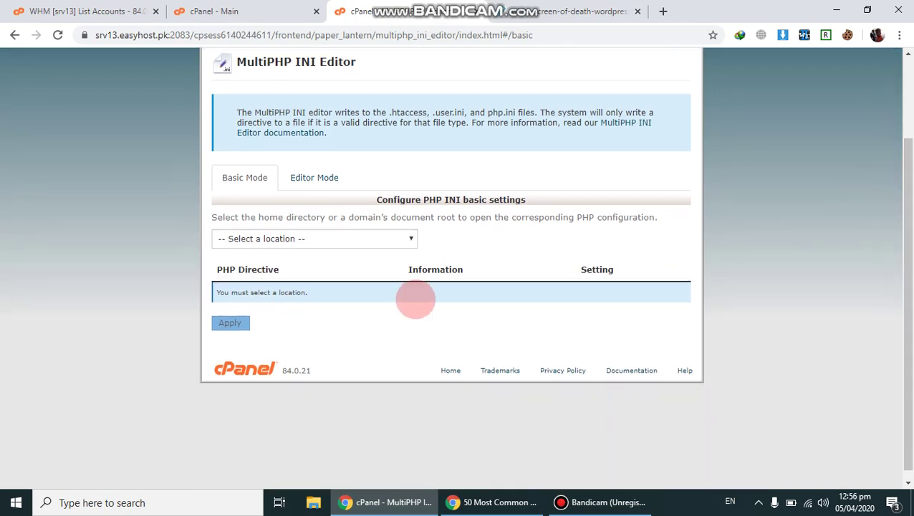
click(361, 239)
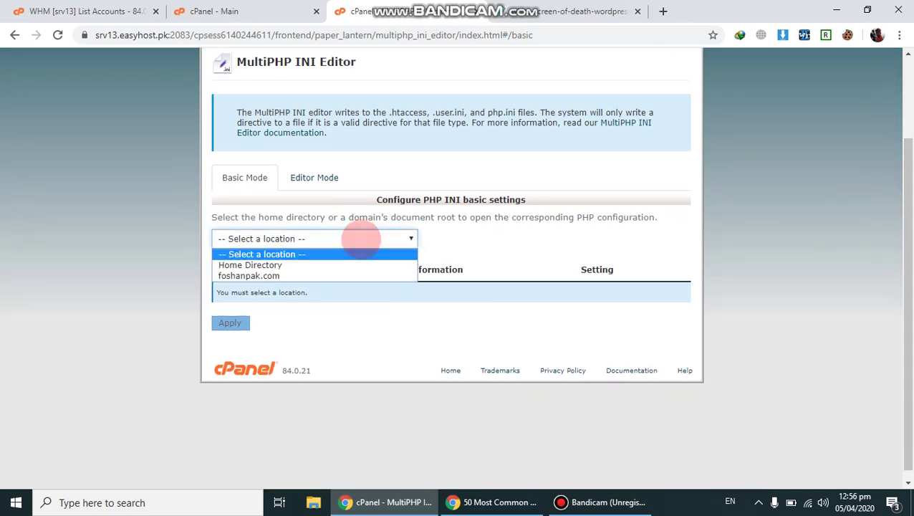
click(293, 275)
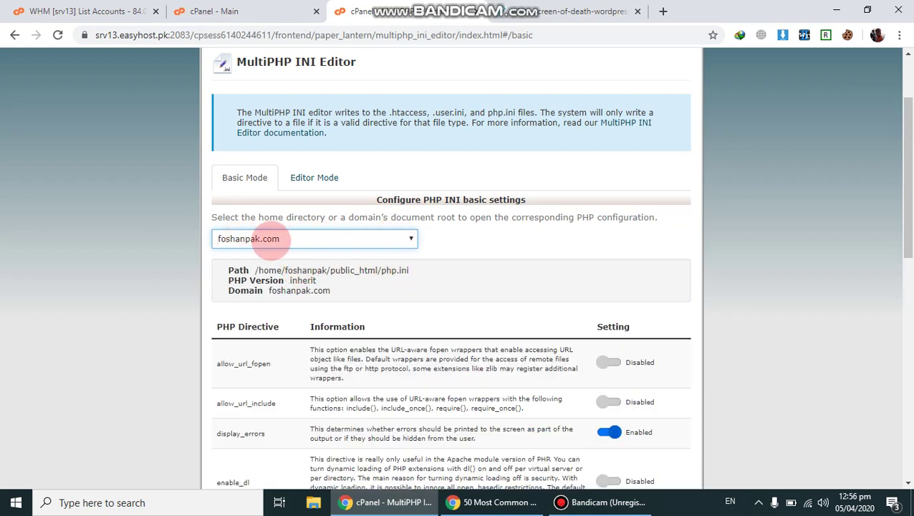
Step: Set the memory_limit directive to 512M and apply the PHP settings
drag(904, 200, 880, 344)
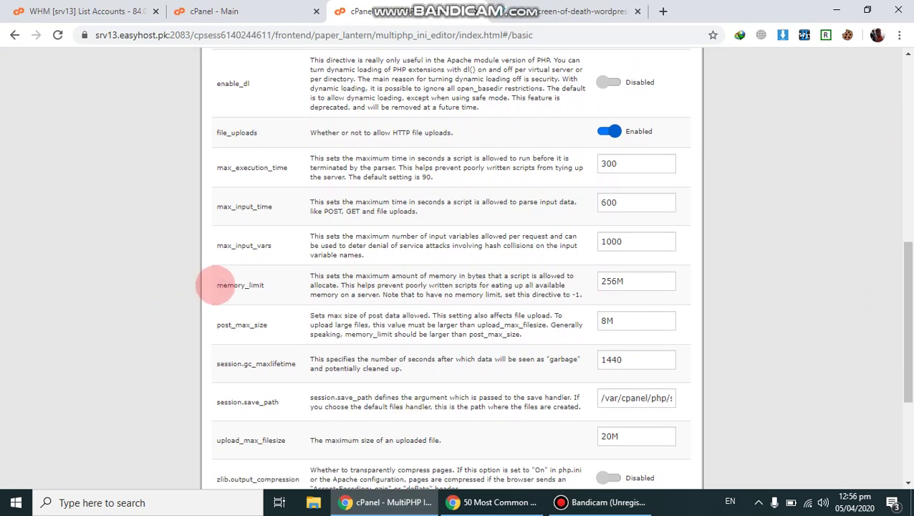
click(218, 284)
drag(218, 285, 263, 285)
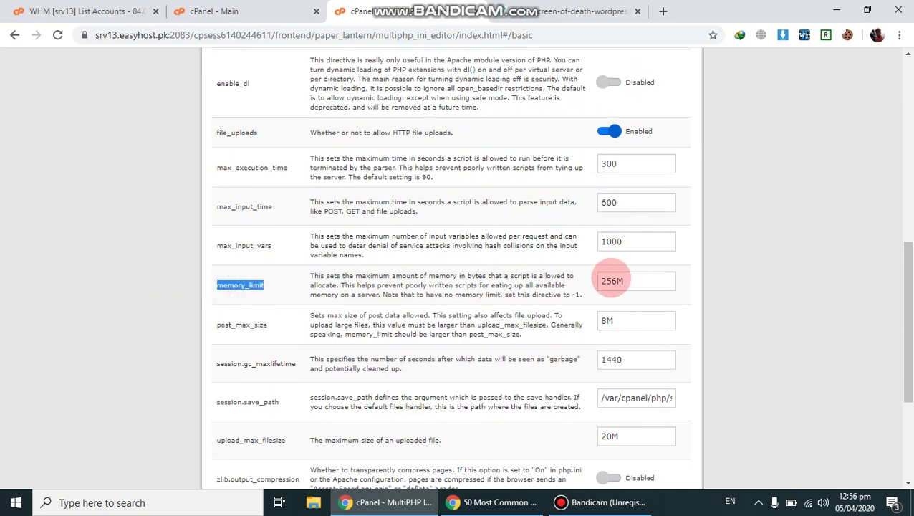
drag(617, 281, 592, 290)
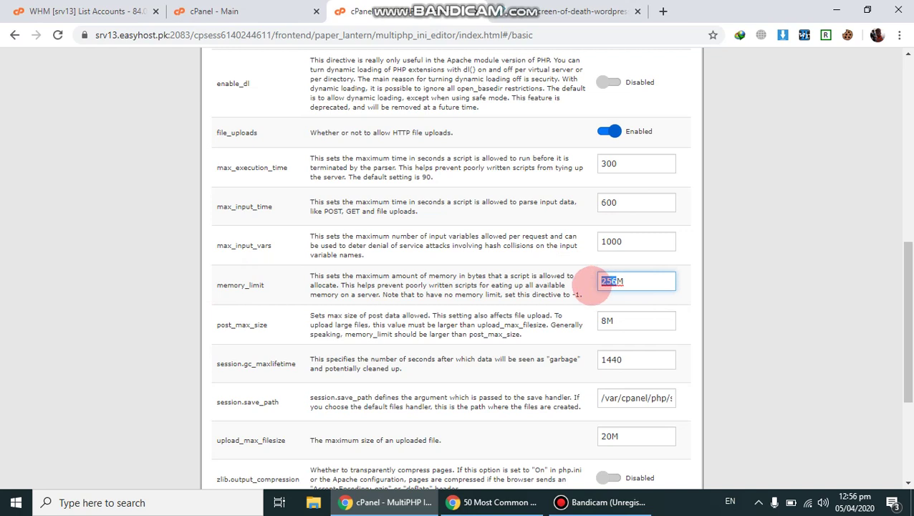
text(51)
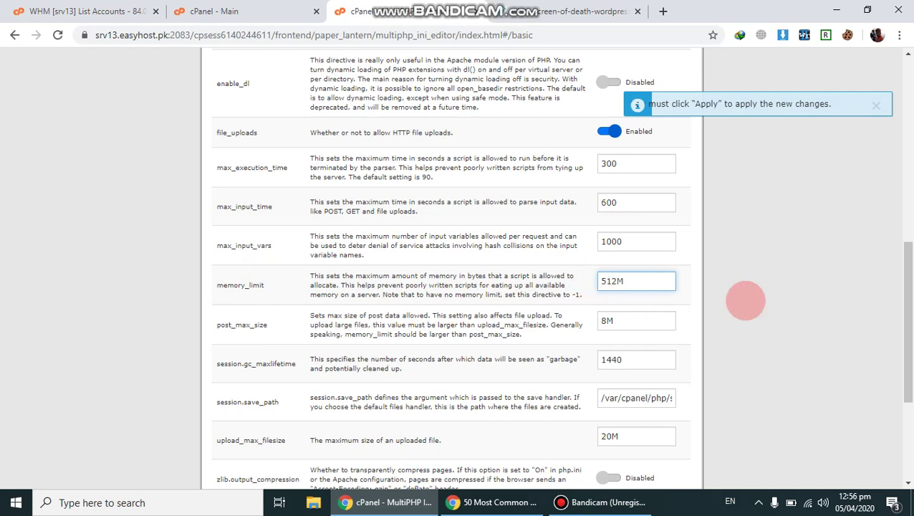
drag(907, 317, 904, 439)
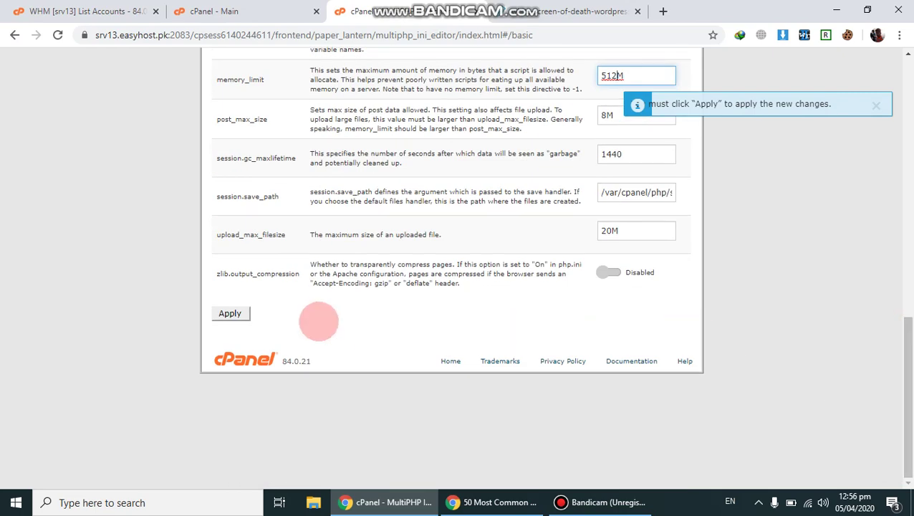
click(239, 313)
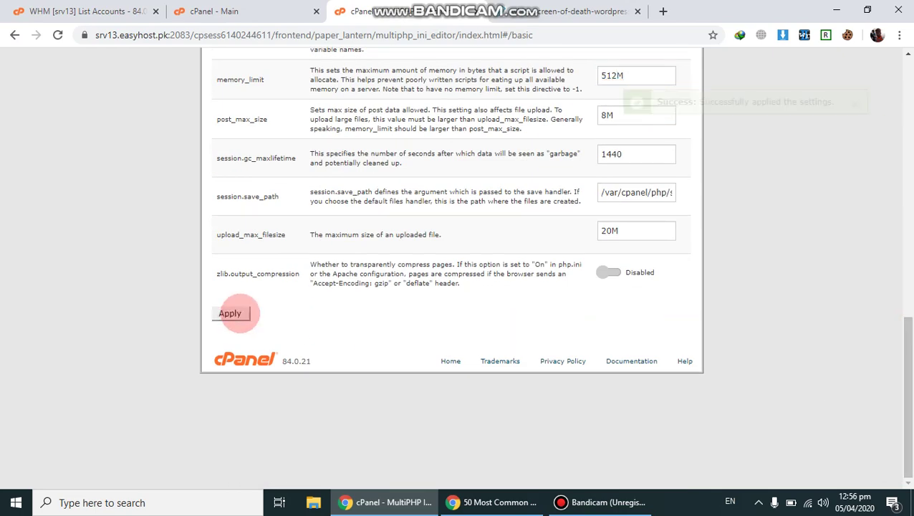